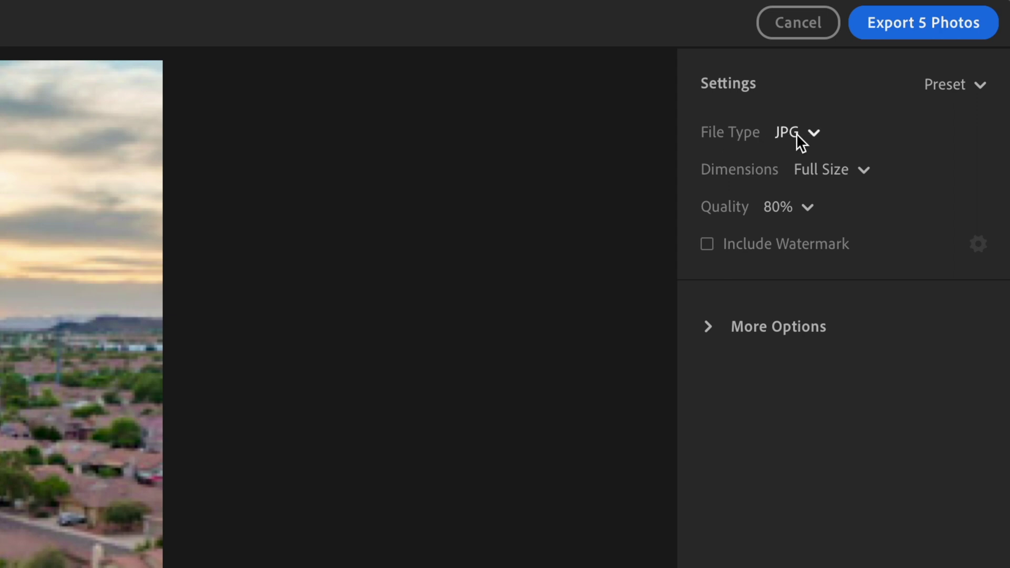
- Close the export settings and return to the edited aerial suburb photo in the Edit view
click(796, 134)
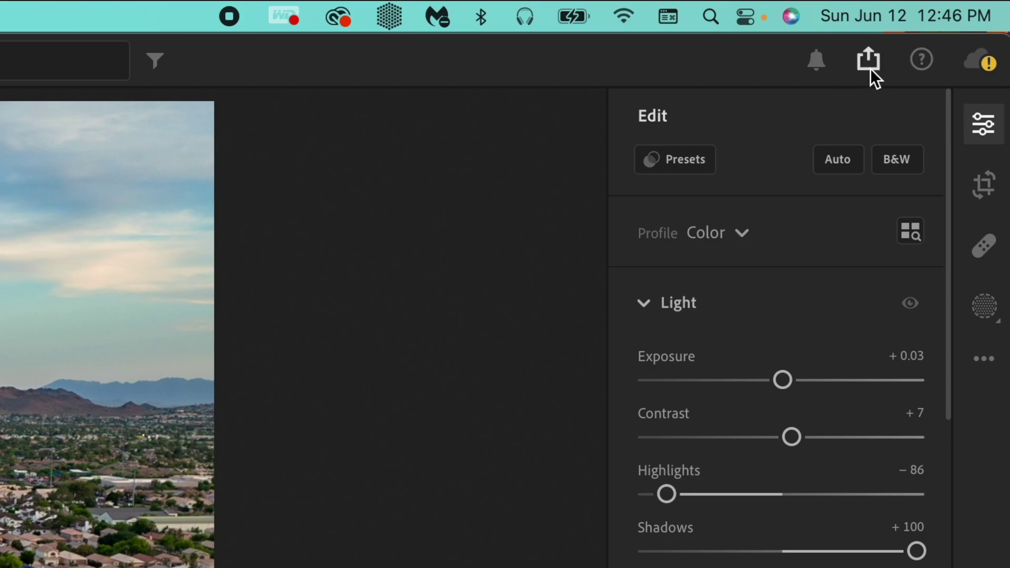
click(876, 65)
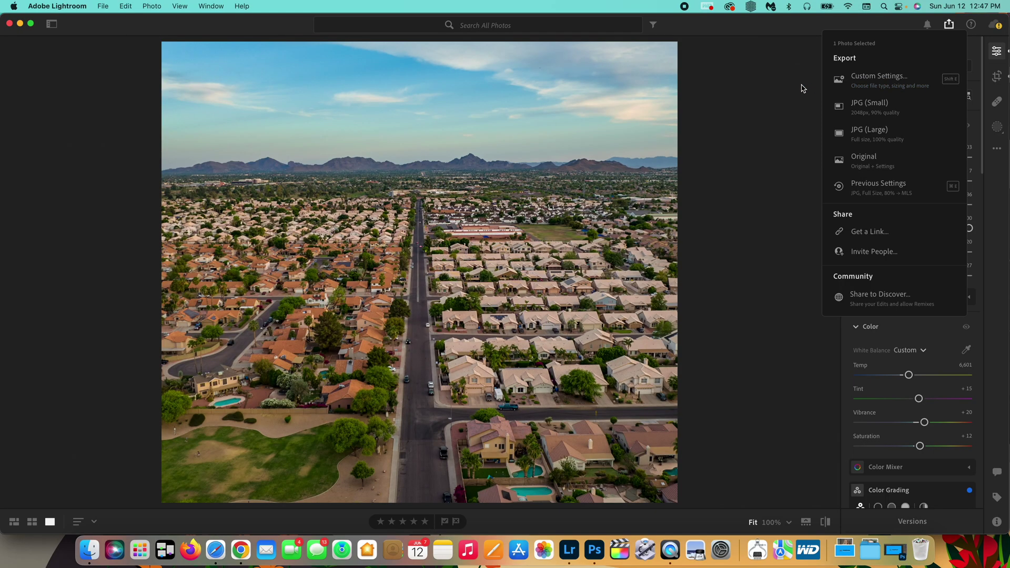
click(519, 209)
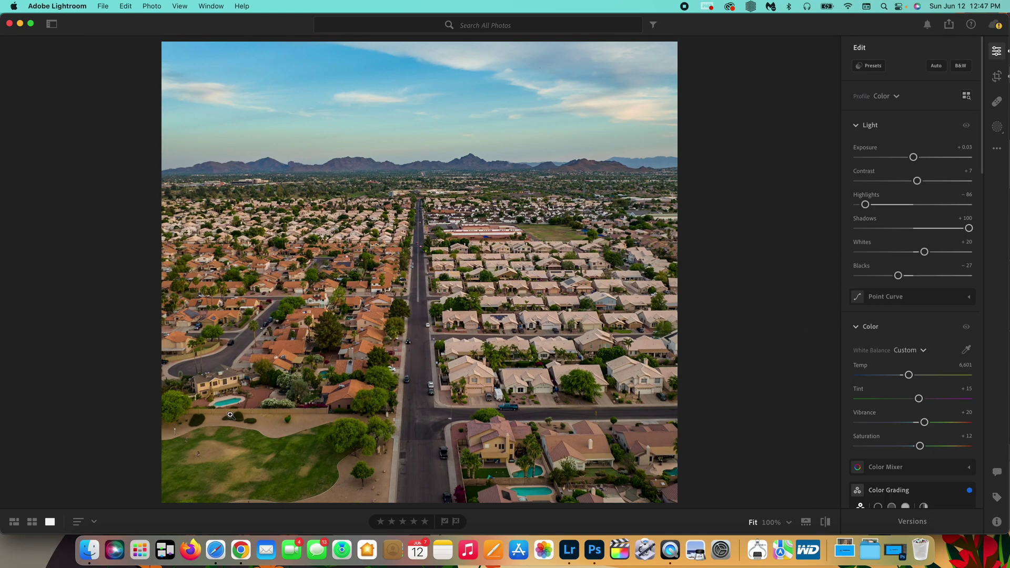
- Select the five aerial DNGs in the All Photos grid and open their export options
click(35, 521)
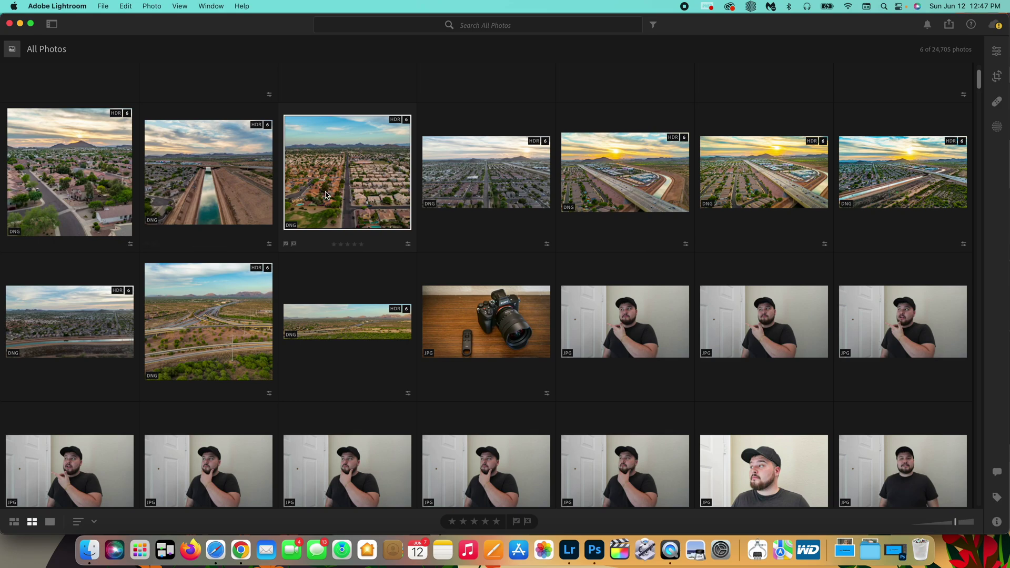
scroll(326, 197, up, 2)
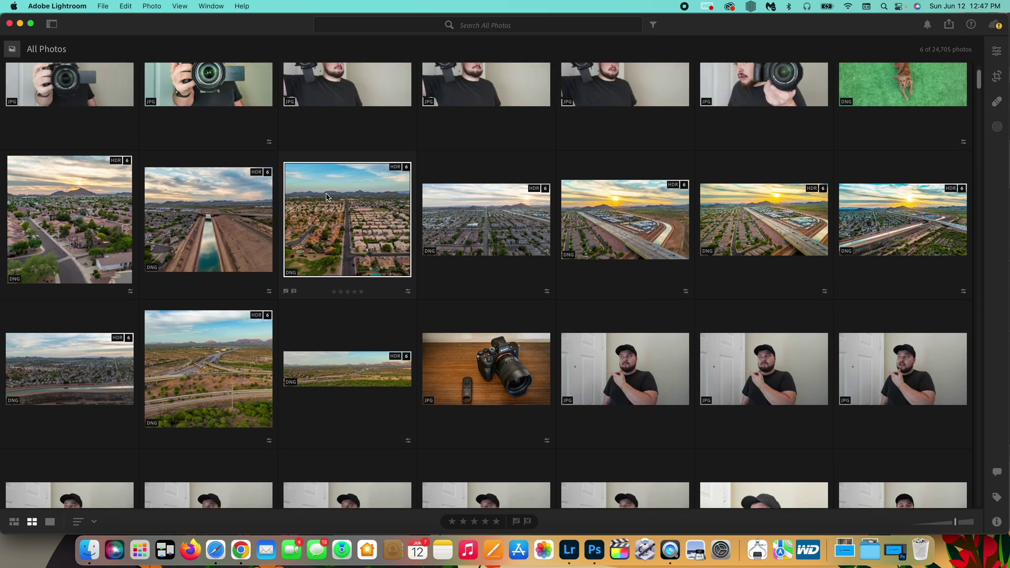
super+click(69, 231)
super+click(205, 224)
super+click(547, 224)
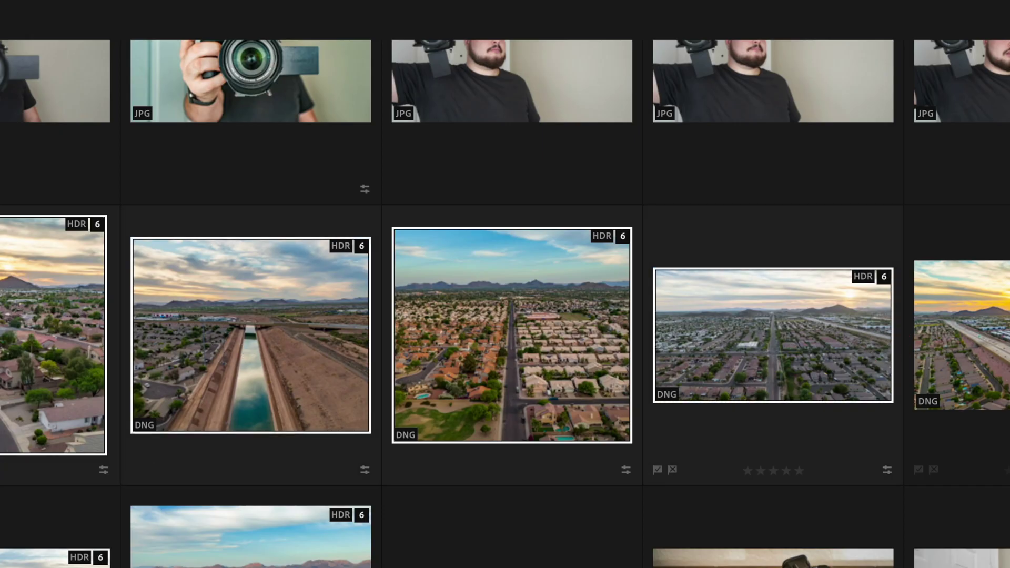
super+click(962, 336)
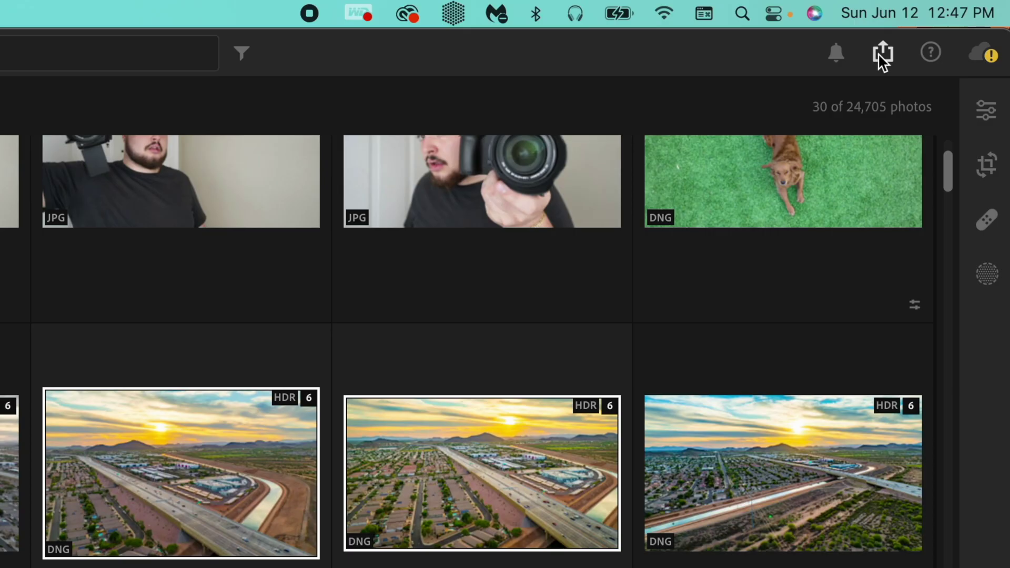
click(879, 53)
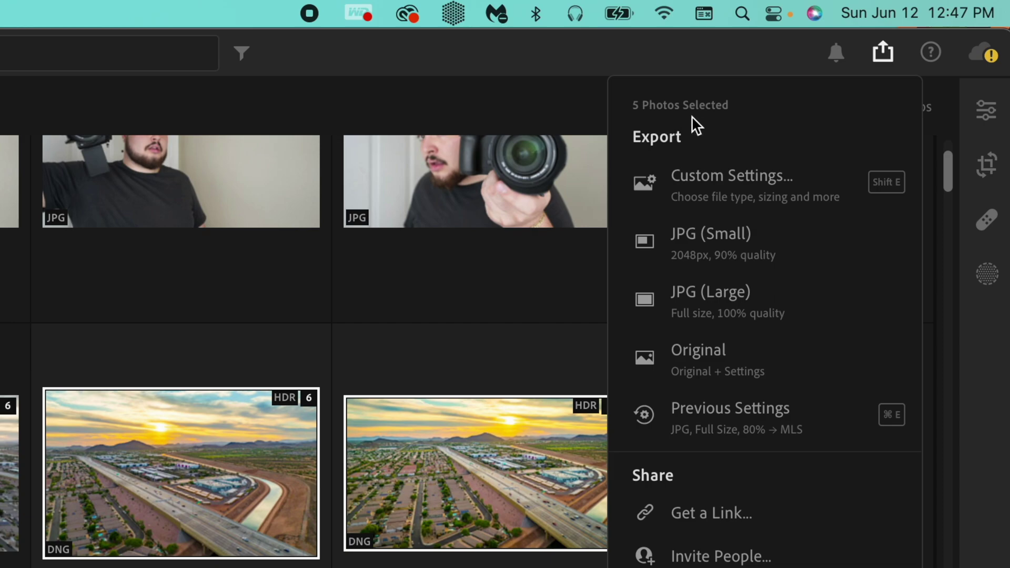
- Open Custom Settings export and preview each of the five photos in the filmstrip
click(730, 185)
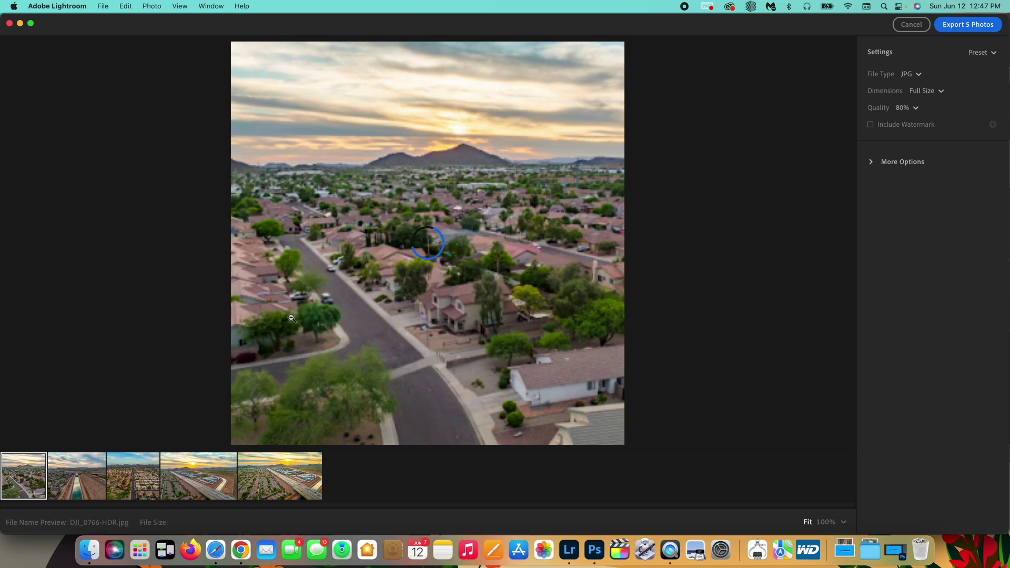
click(79, 476)
click(137, 468)
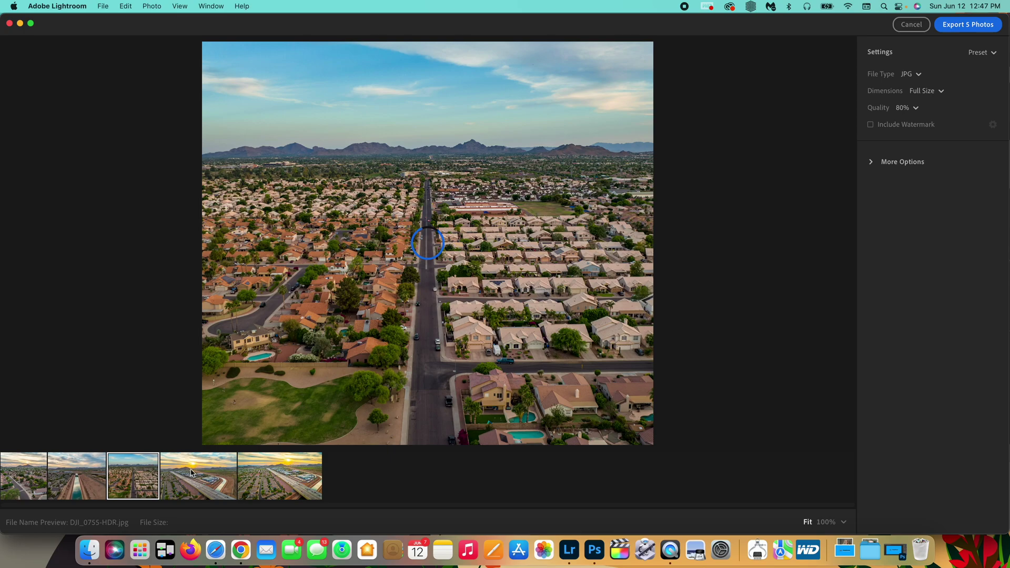
click(193, 472)
click(263, 472)
click(5, 485)
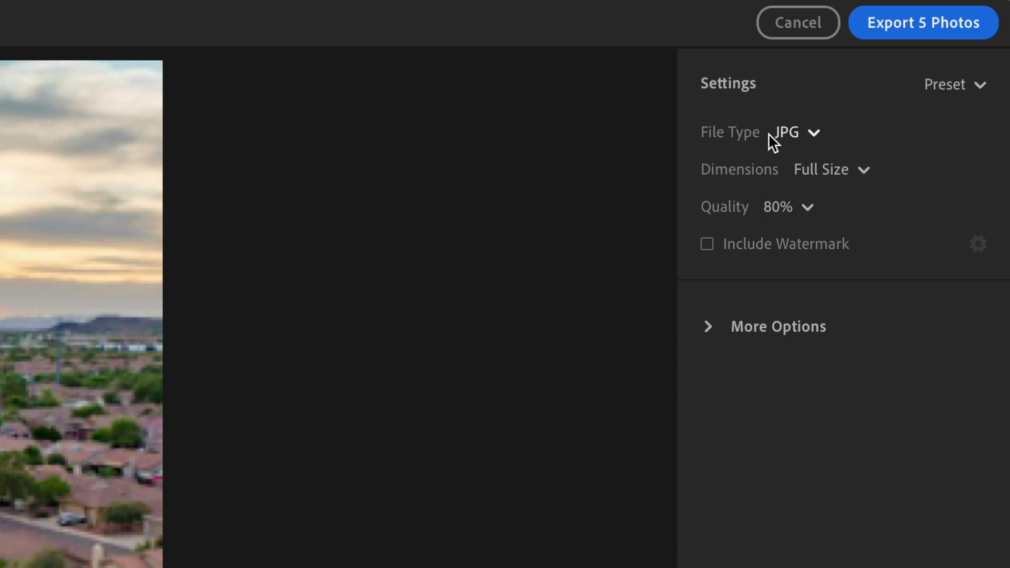
click(796, 134)
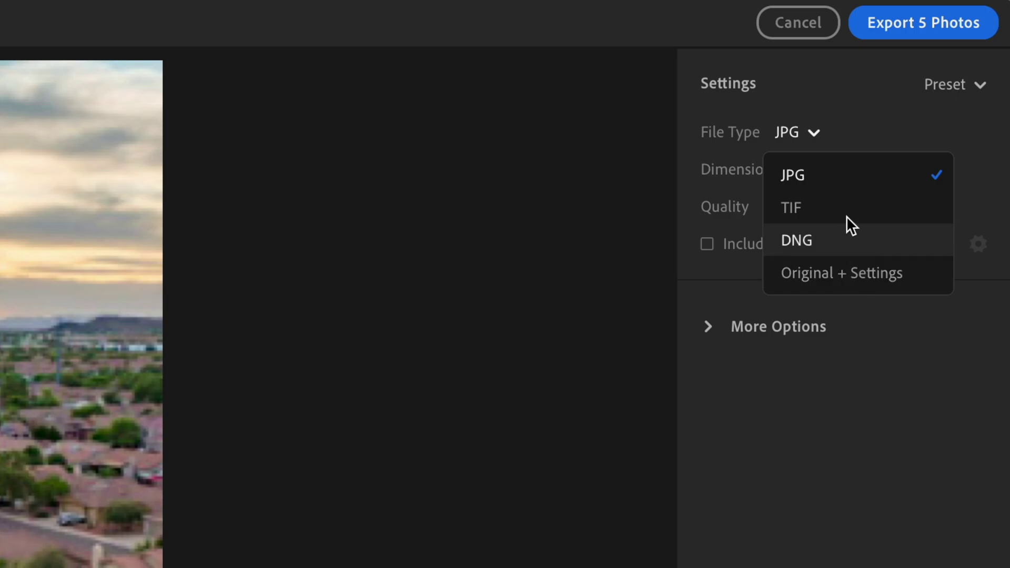
click(826, 169)
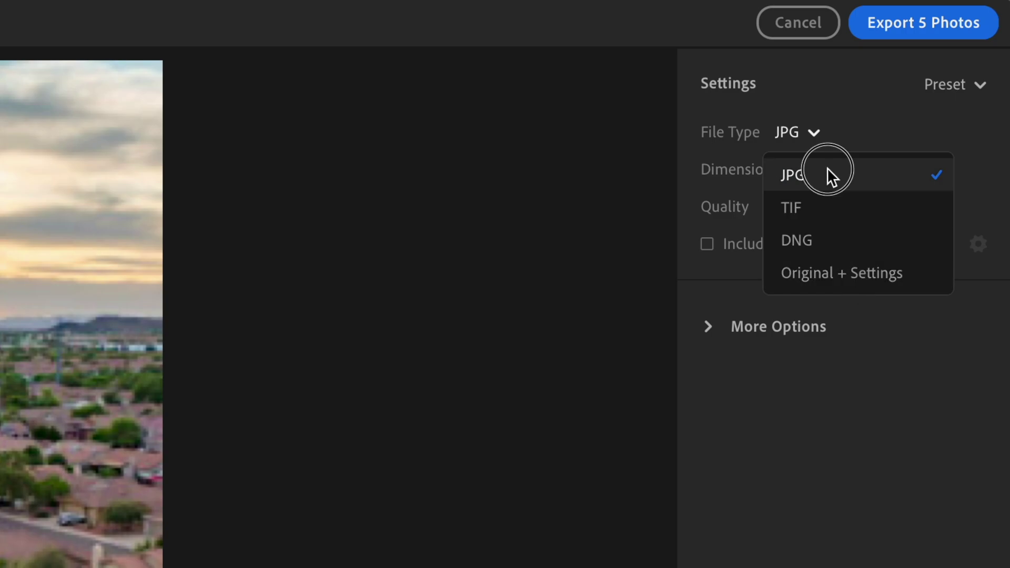
click(813, 135)
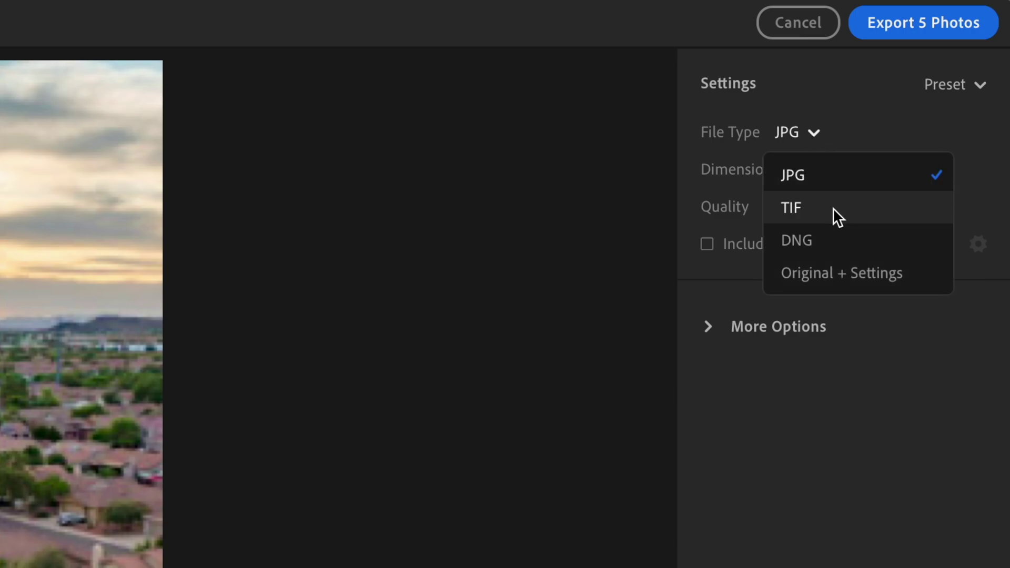
click(874, 130)
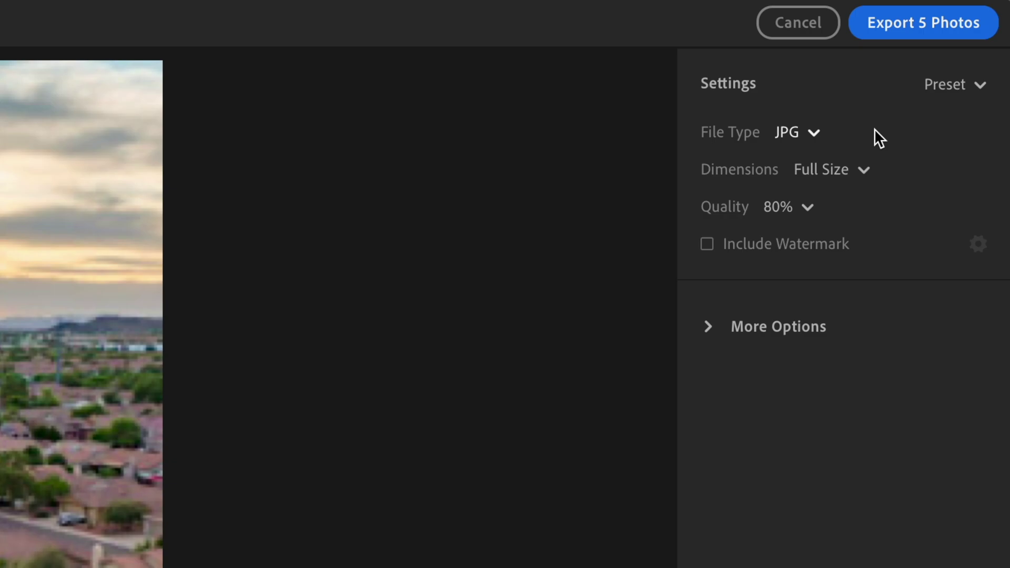
click(828, 170)
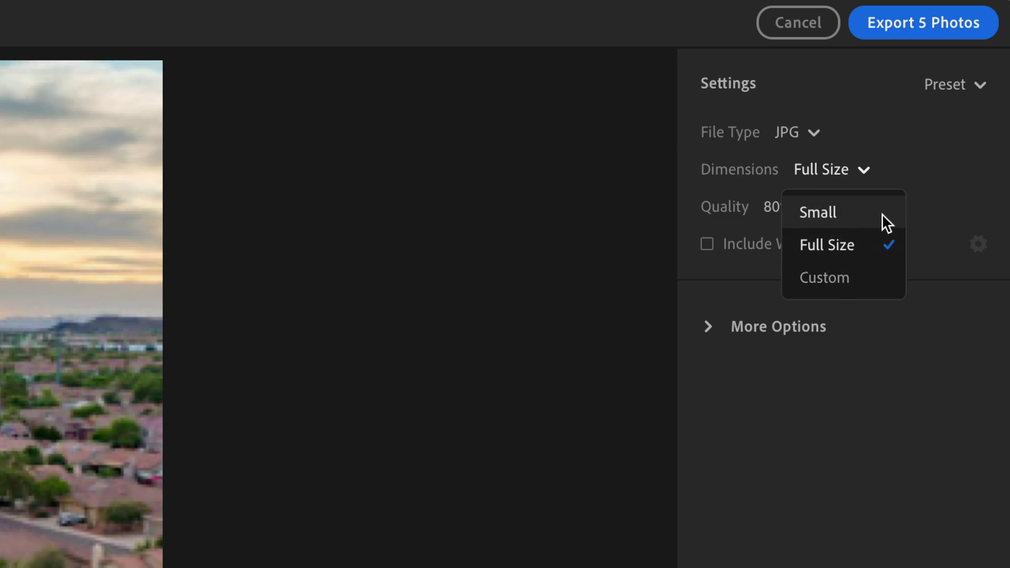
- Keep Full Size, try 100% JPG quality, then set quality back to 80%
click(931, 169)
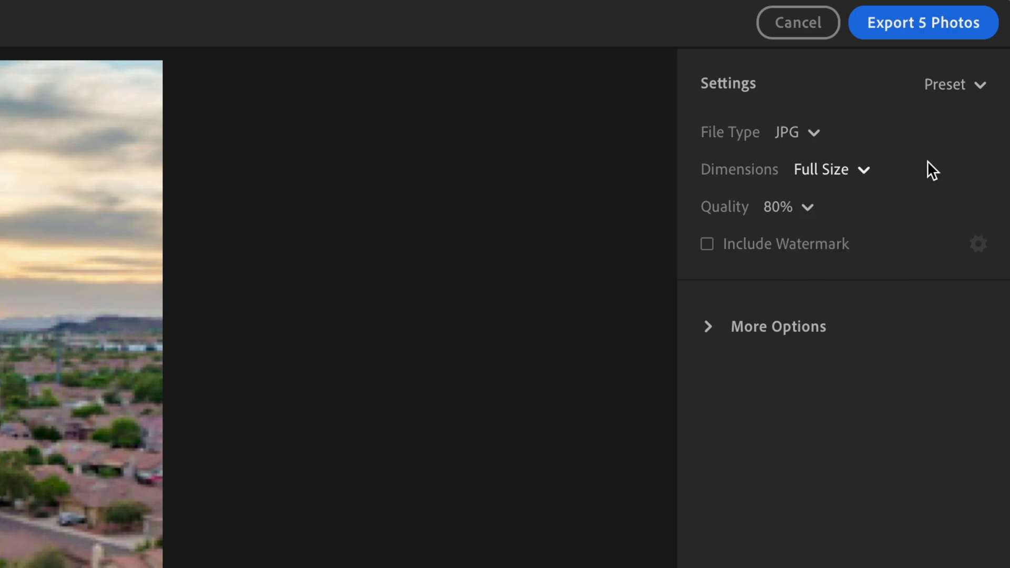
click(979, 85)
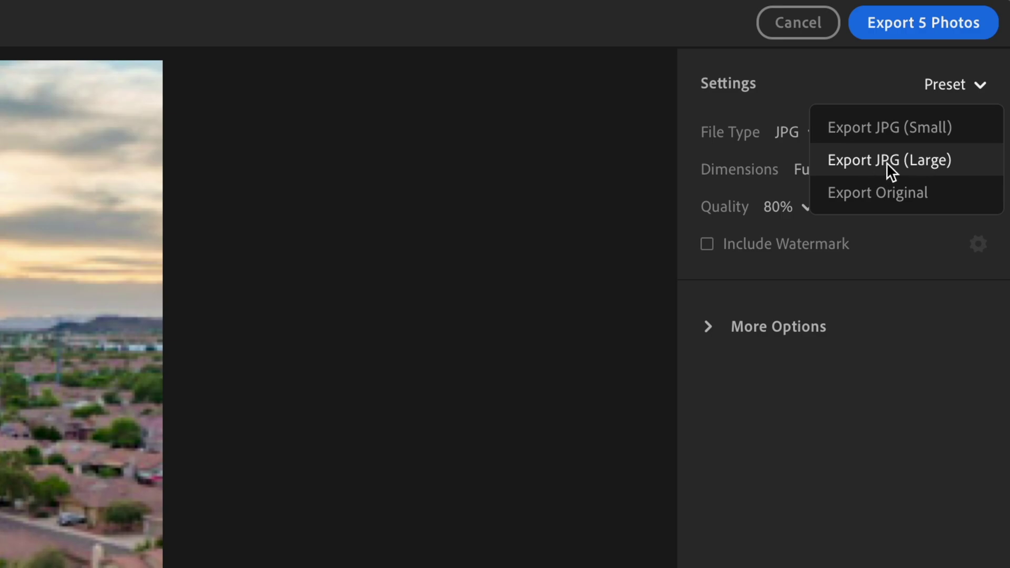
click(902, 194)
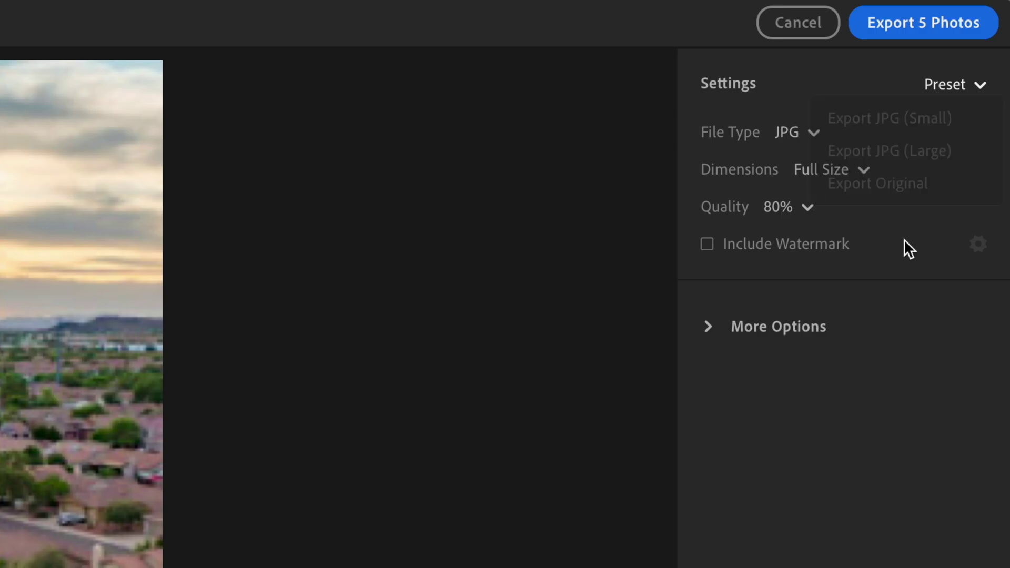
click(808, 207)
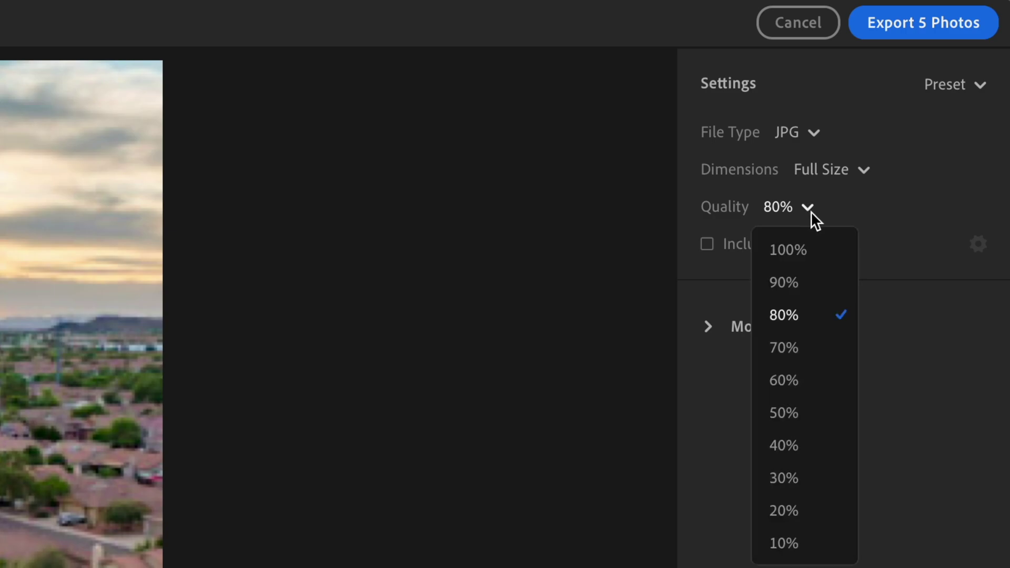
click(821, 249)
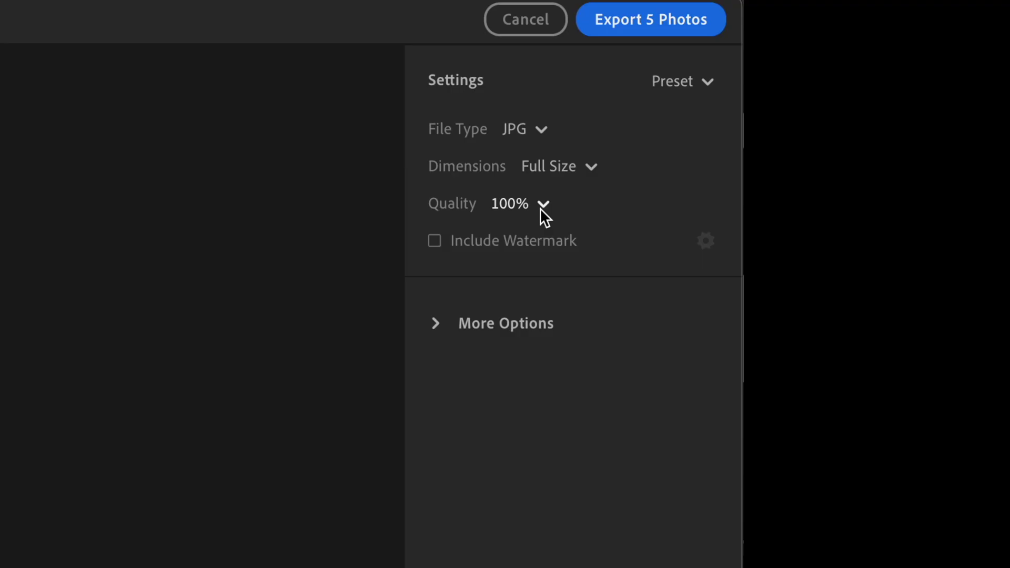
click(541, 204)
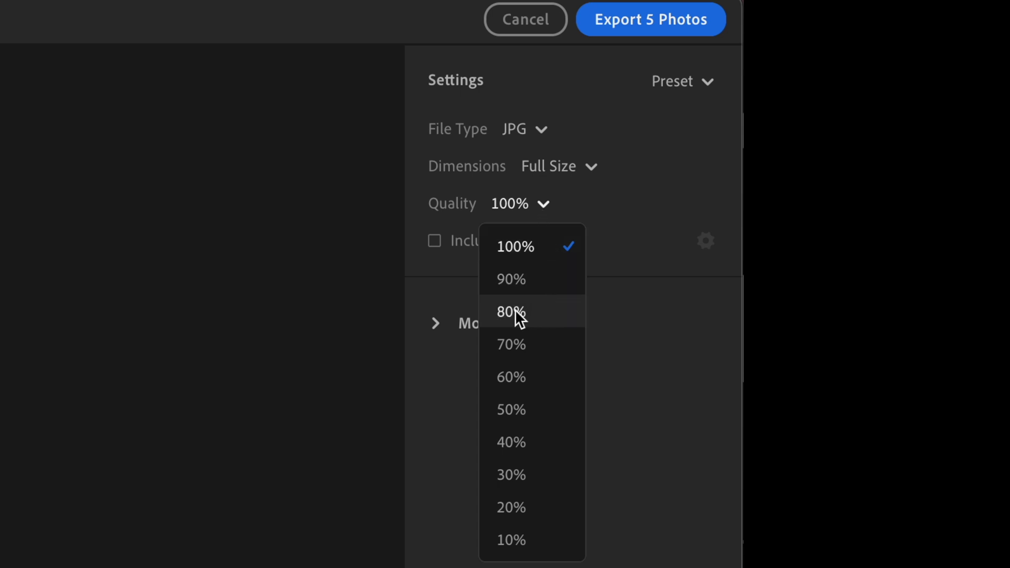
click(545, 317)
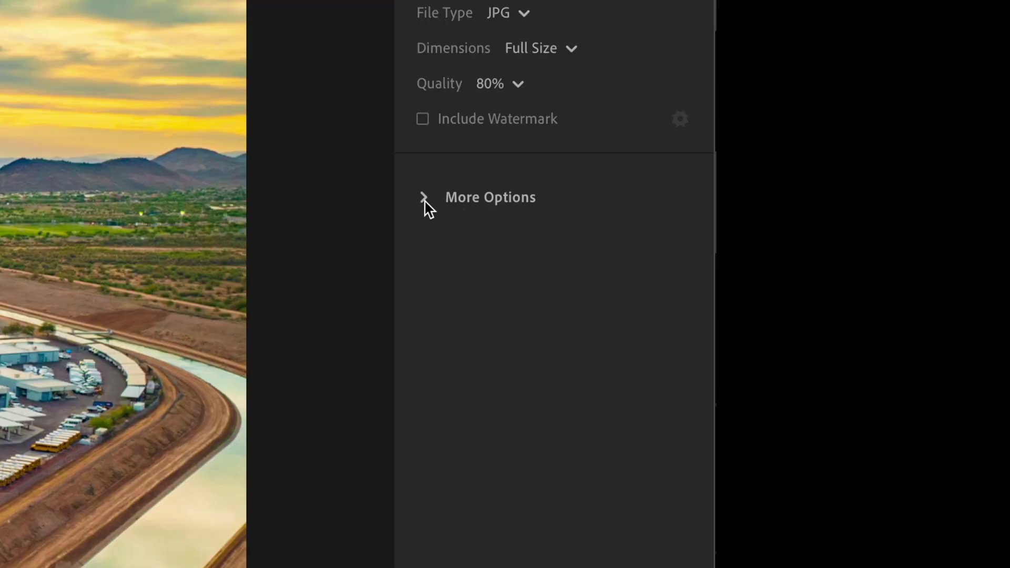
- Expand More Options, keep All Metadata, and name files with Custom Name starting at 1
click(436, 324)
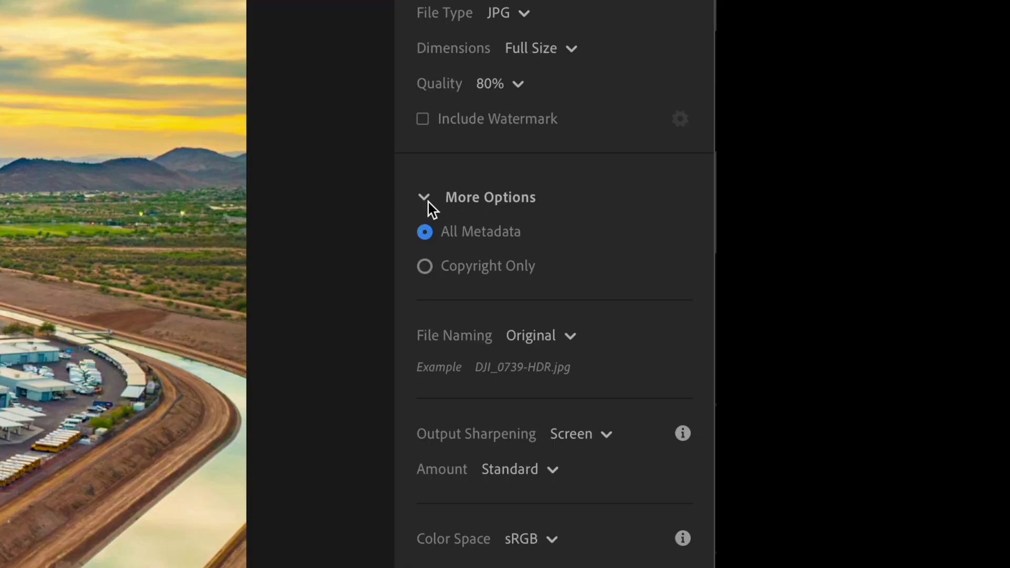
click(479, 267)
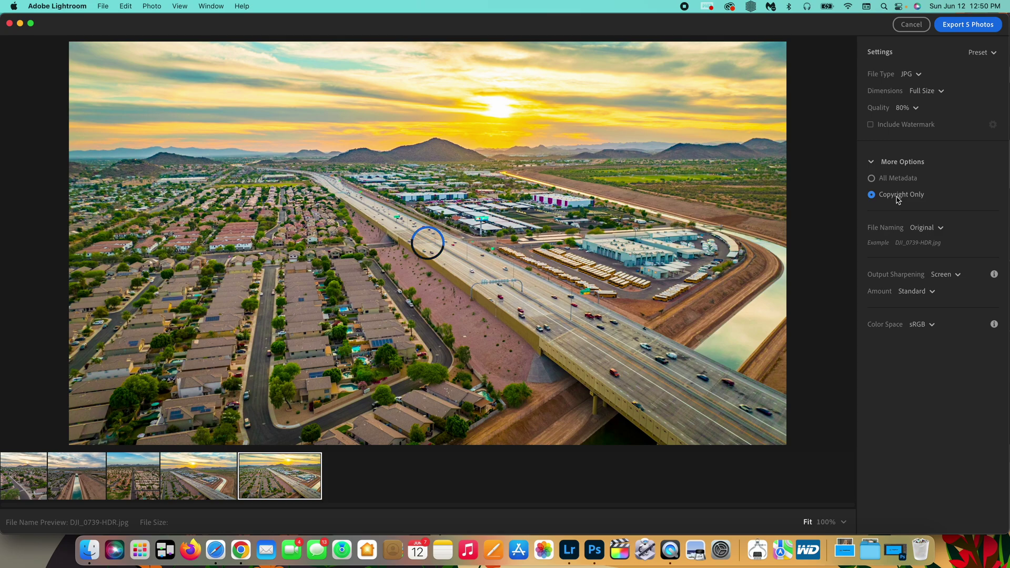
click(872, 178)
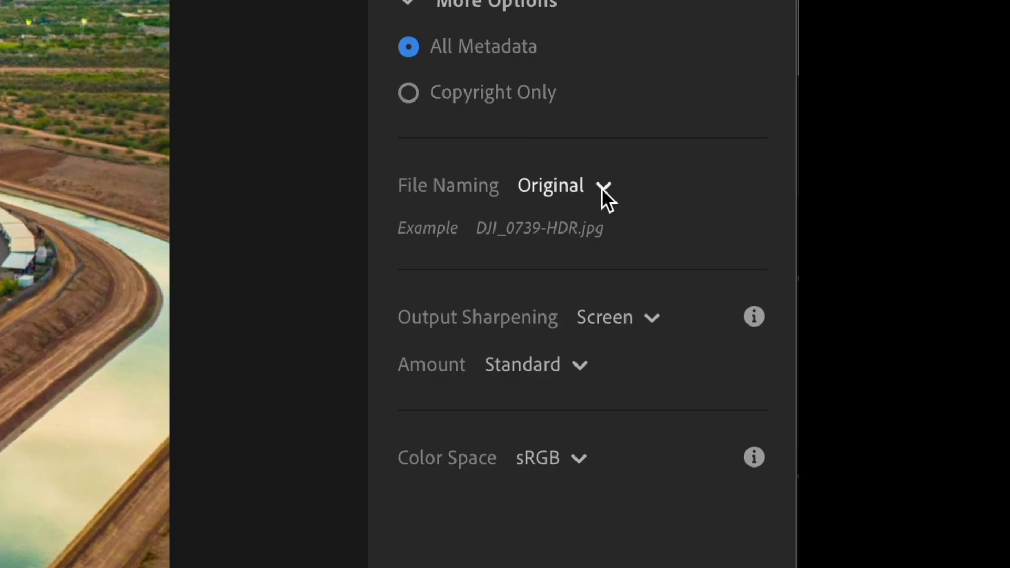
click(601, 188)
click(649, 280)
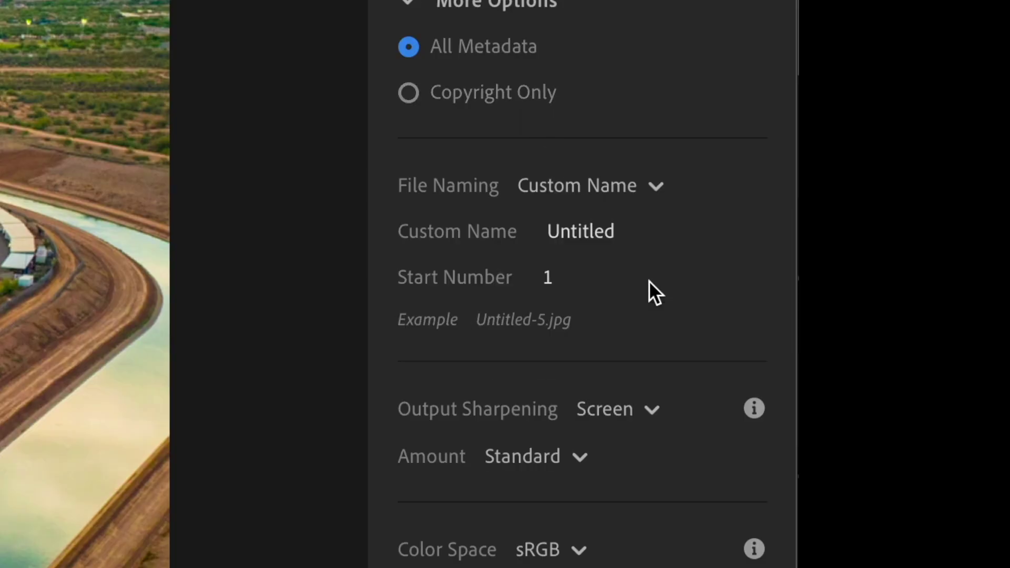
click(568, 285)
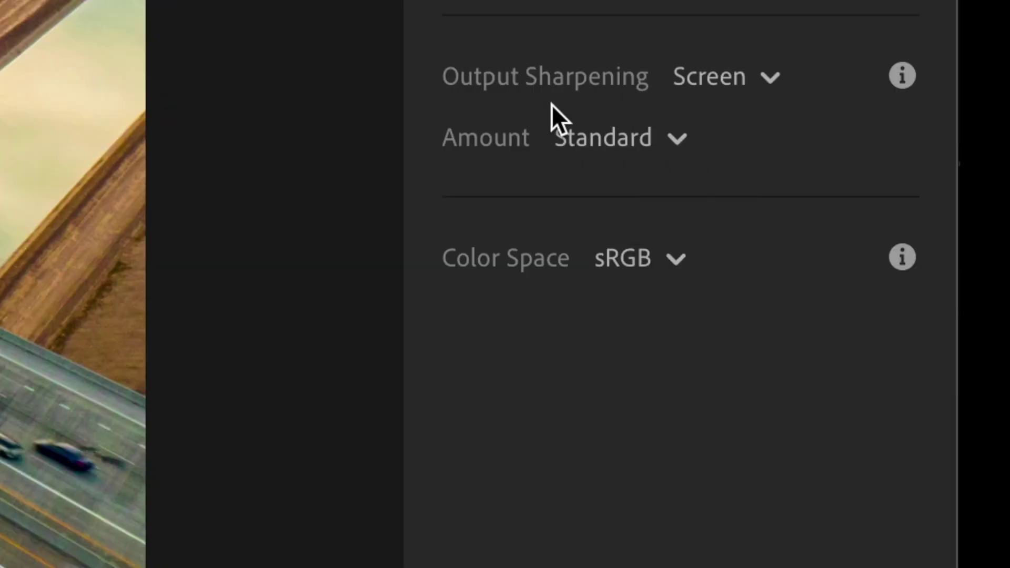
- Leave sharpening at Standard and the color space at sRGB
click(634, 136)
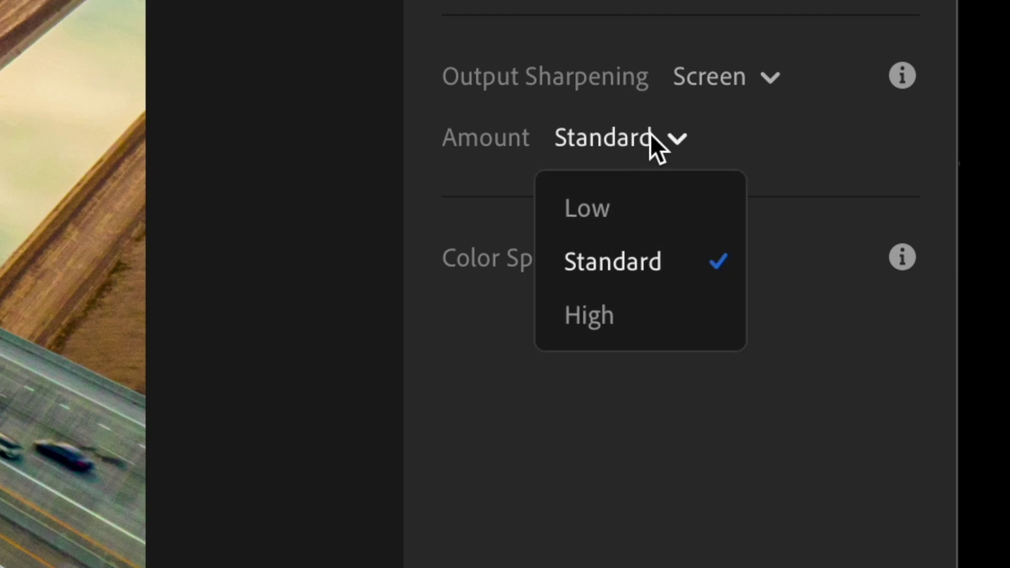
click(812, 157)
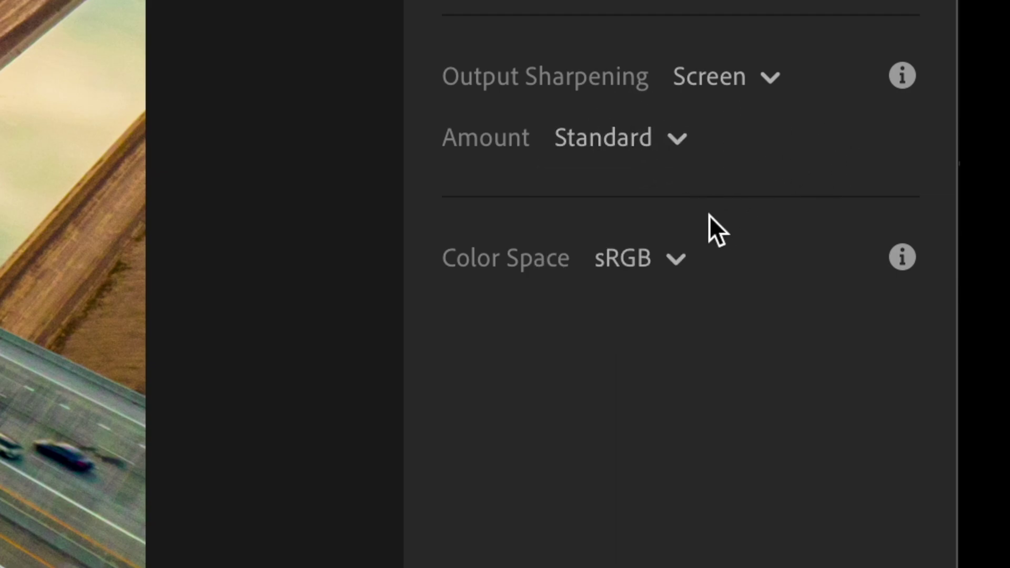
click(667, 253)
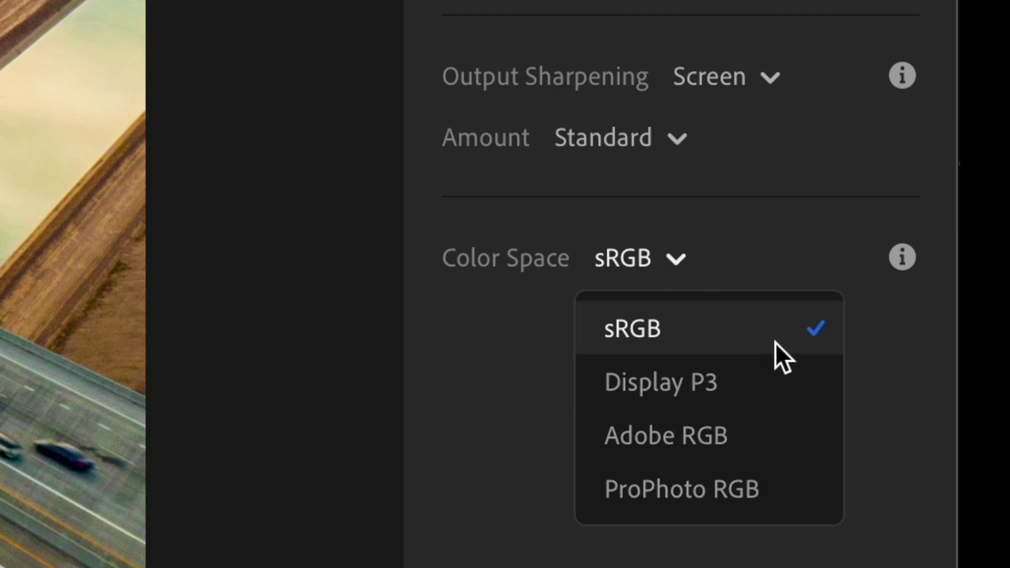
key(Escape)
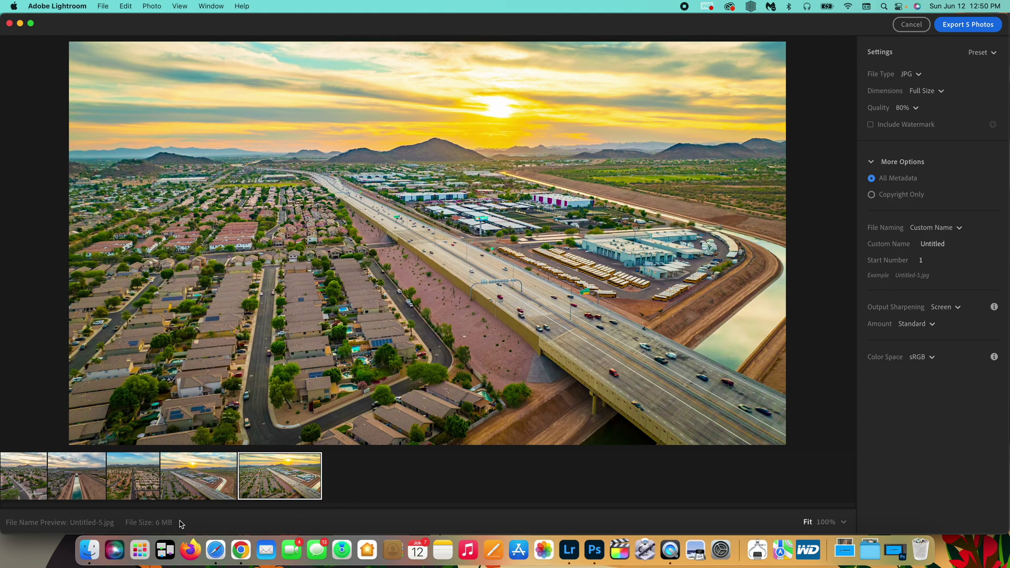
- Preview the fourth and fifth photos, then set quality to 80%, cutting size from 14.3 MB to 6 MB
click(187, 492)
key(Right)
click(177, 489)
click(272, 480)
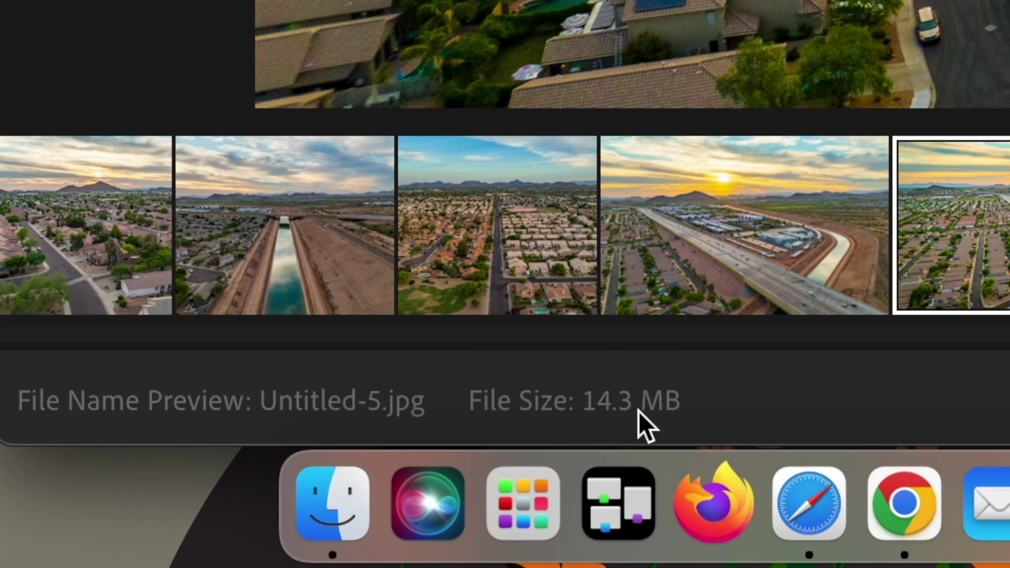
click(919, 108)
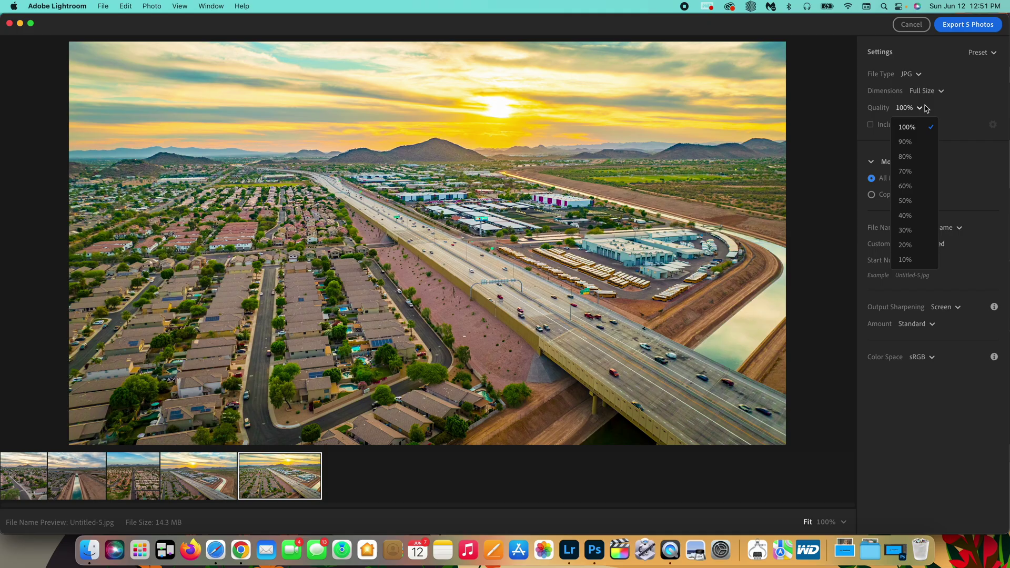
click(919, 155)
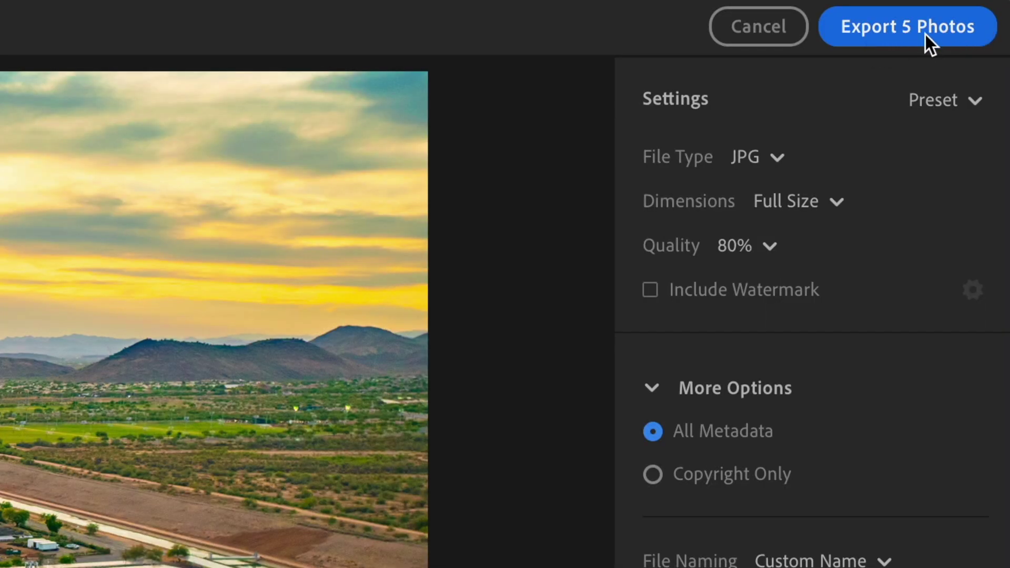
- Run Export 5 Photos and confirm saving them into the MLS folder
click(926, 34)
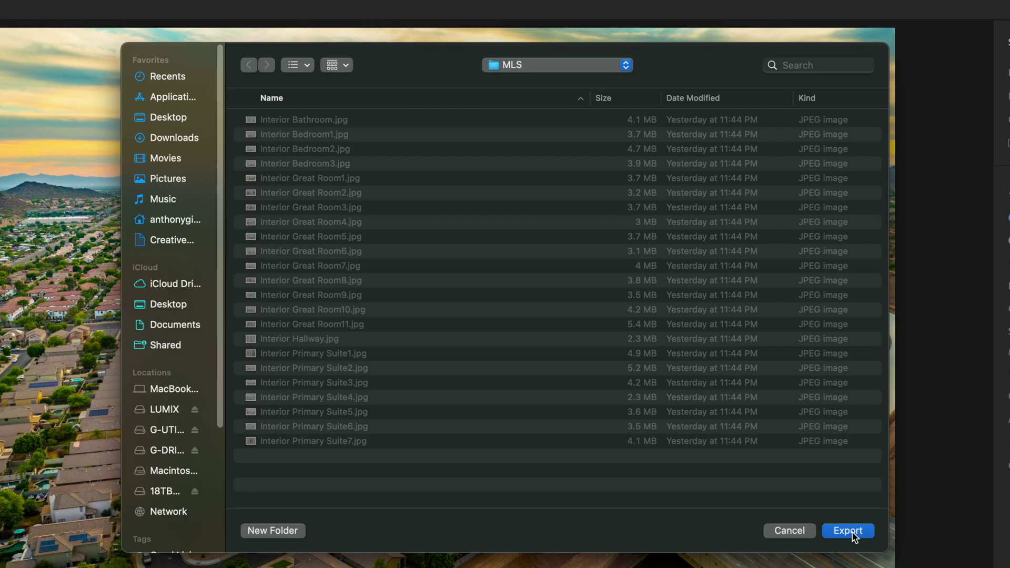
click(710, 404)
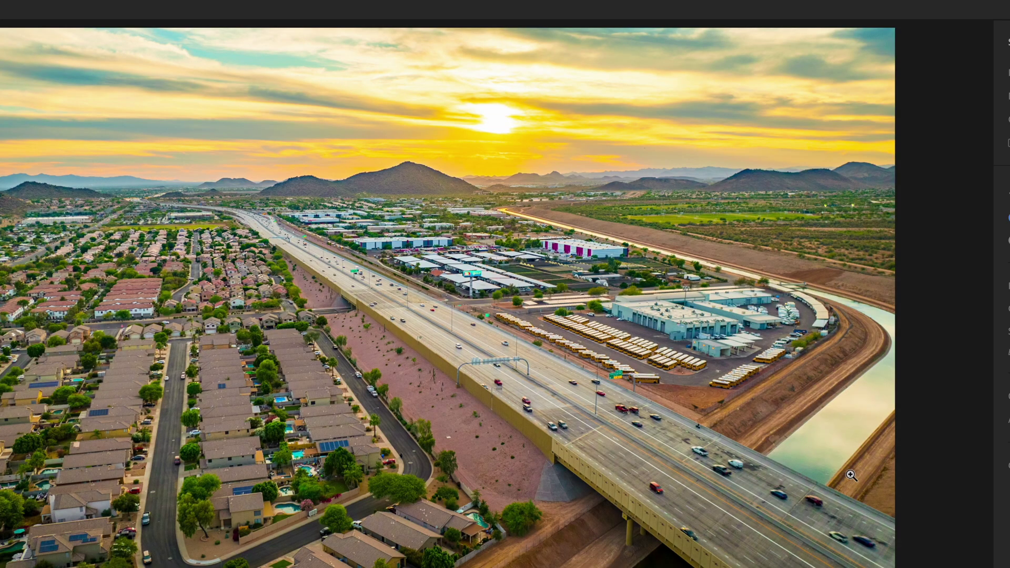